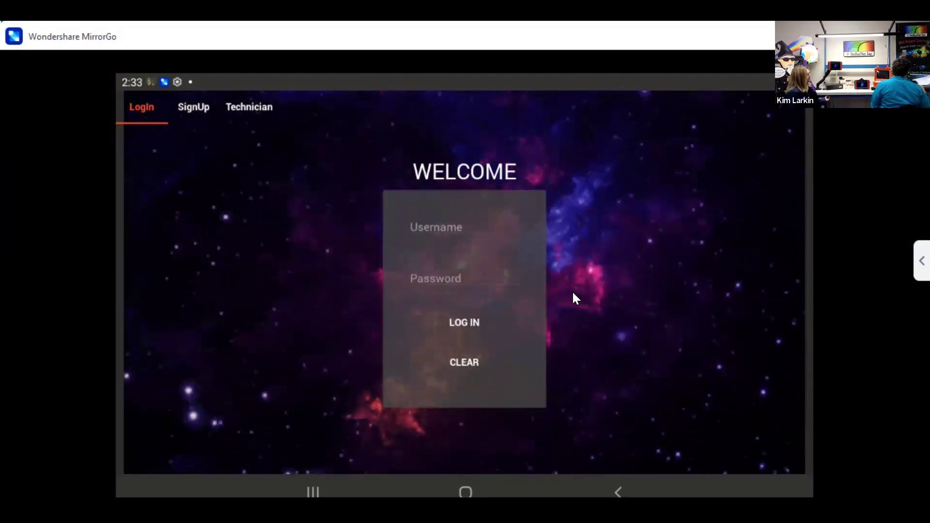
Log in to ChemWiz-ADK using the technician ID.
left_click(444, 296)
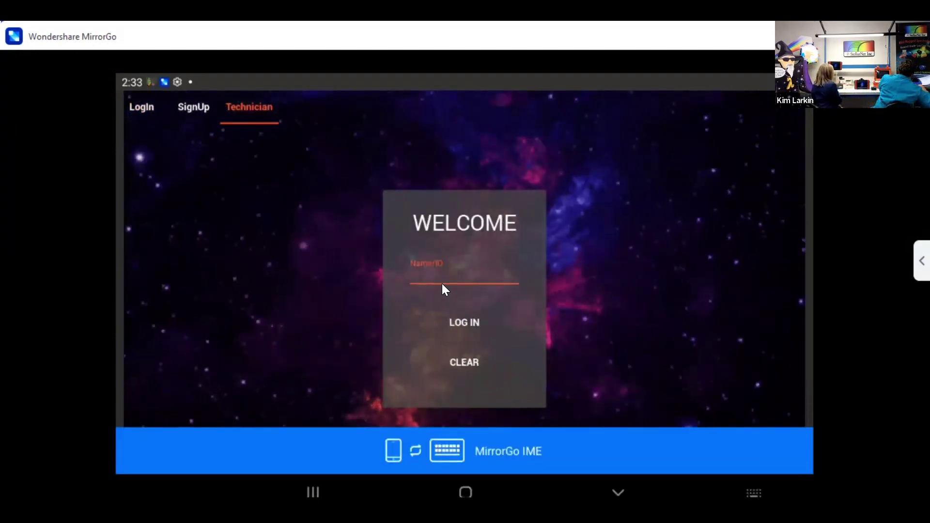
type("tech")
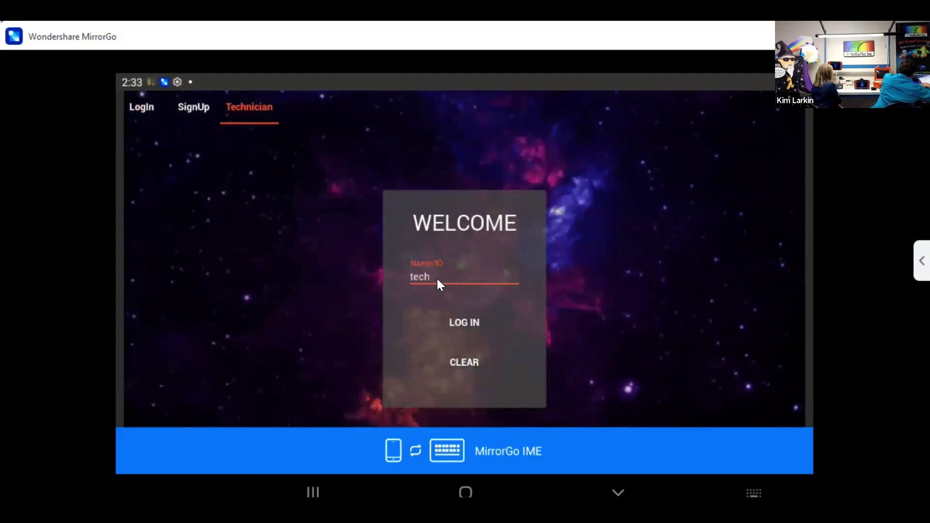
type("dairy")
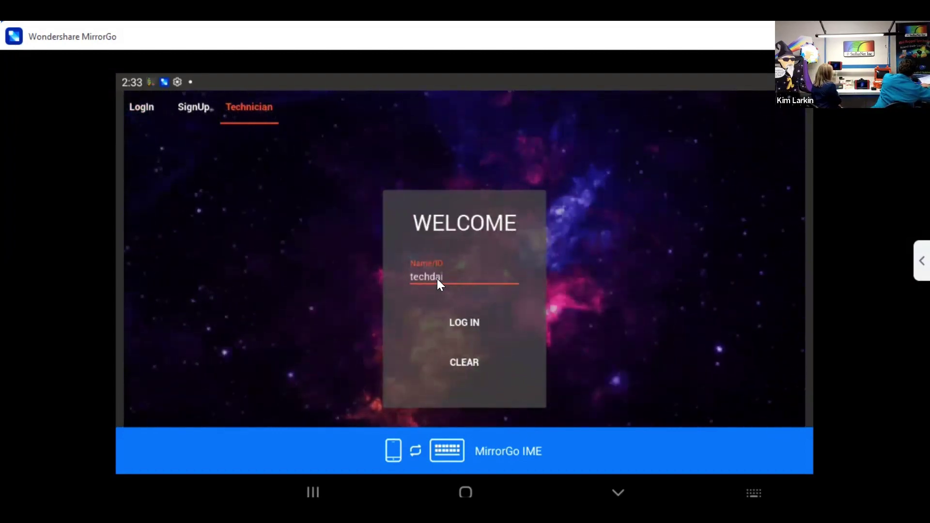
left_click(466, 322)
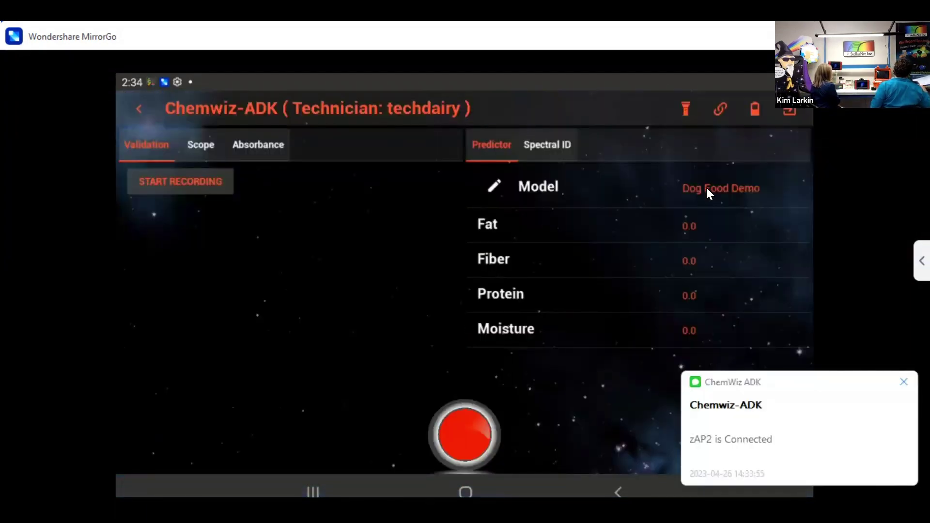
left_click(494, 185)
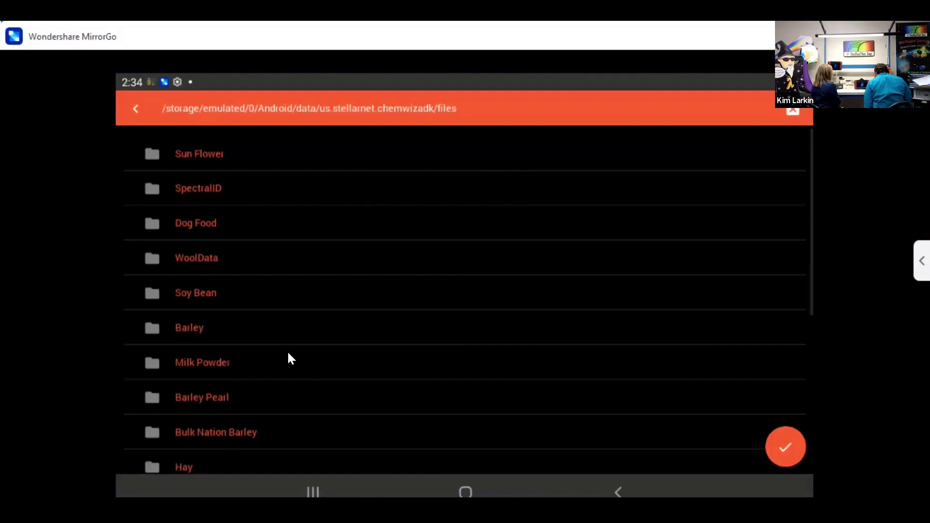
scroll(288, 359, "down", 5)
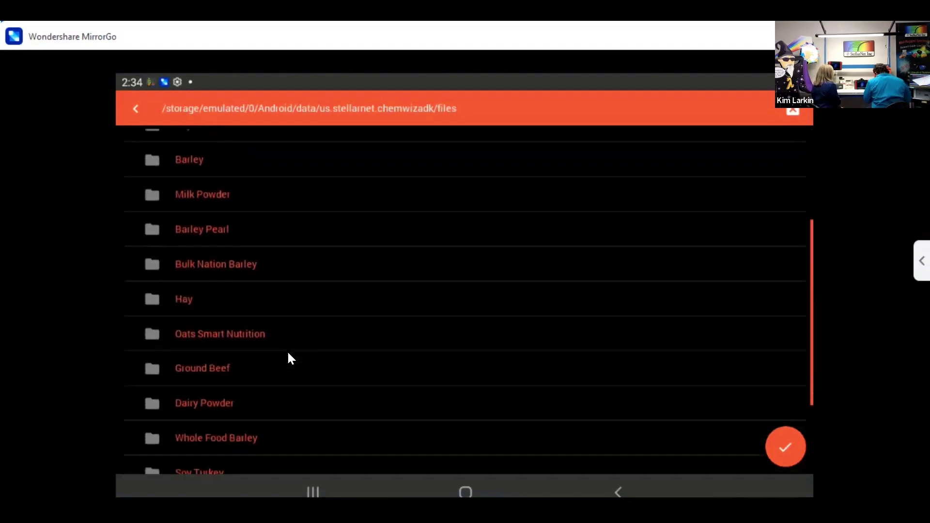
left_click(288, 359)
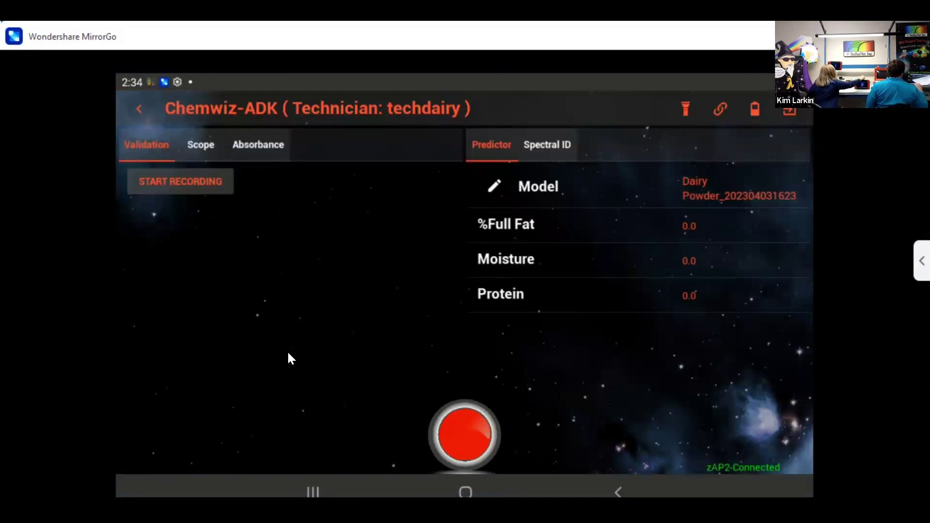
Start recording, scan the first powder (0.78 fat, 0.04 moisture, 34.38 protein) and confirm it as dairydemo.
left_click(145, 179)
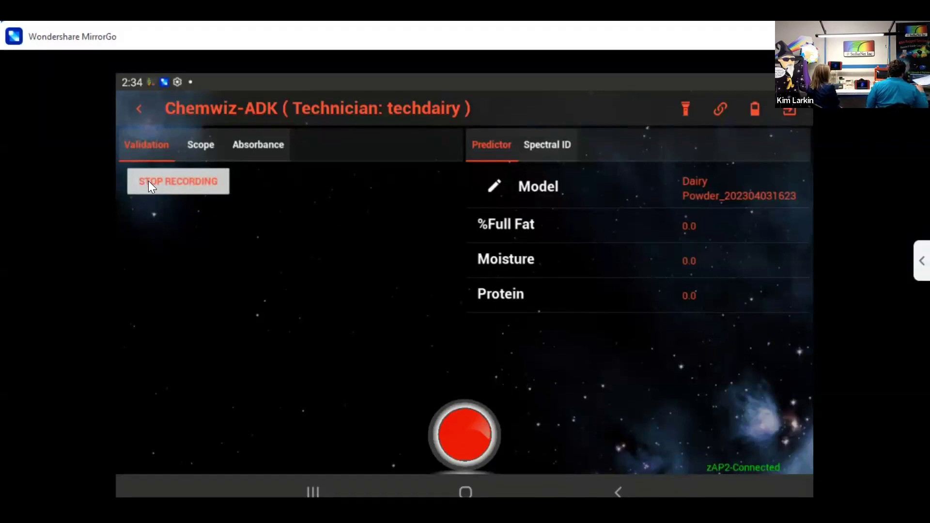
left_click(464, 425)
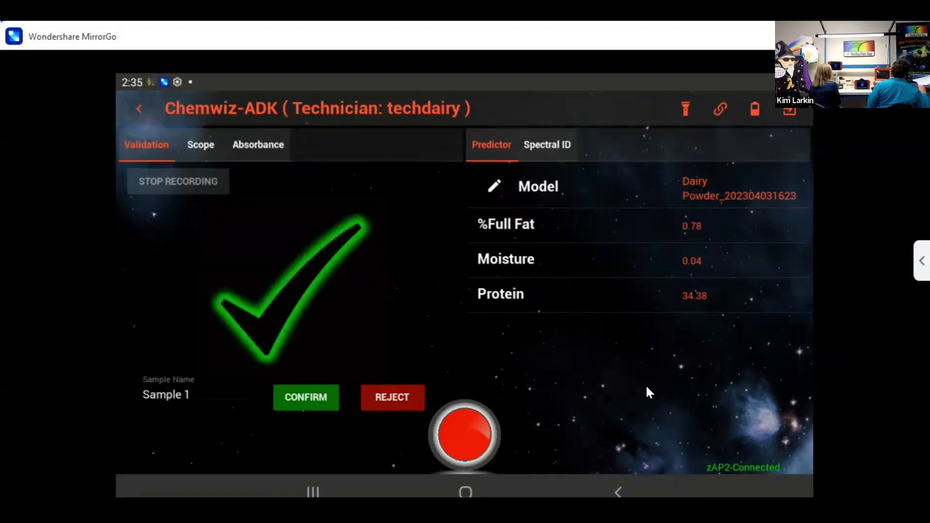
left_click(202, 397)
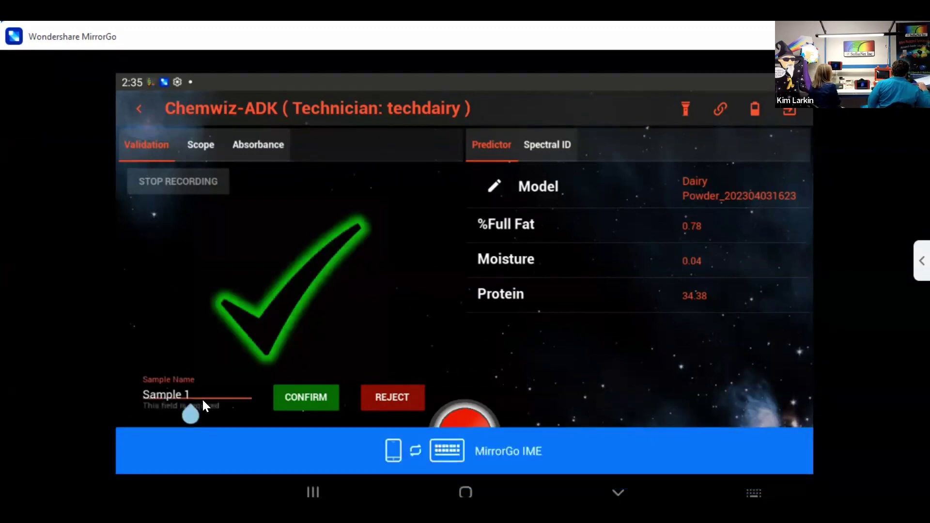
key("BackSpace")
key("BackSpace")
key("BackSpace")
key("BackSpace")
key("BackSpace")
key("BackSpace")
key("BackSpace")
key("BackSpace")
type("dary")
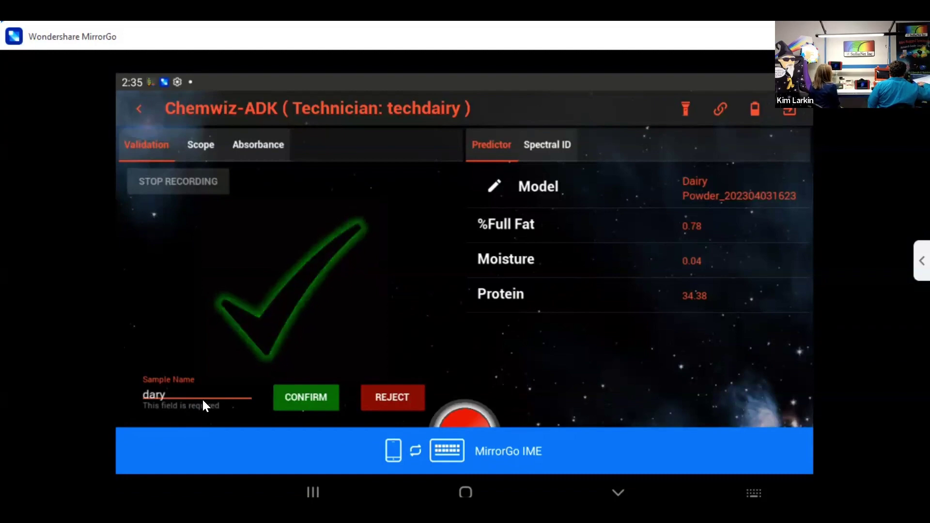
key("BackSpace")
key("BackSpace")
type("irydemo")
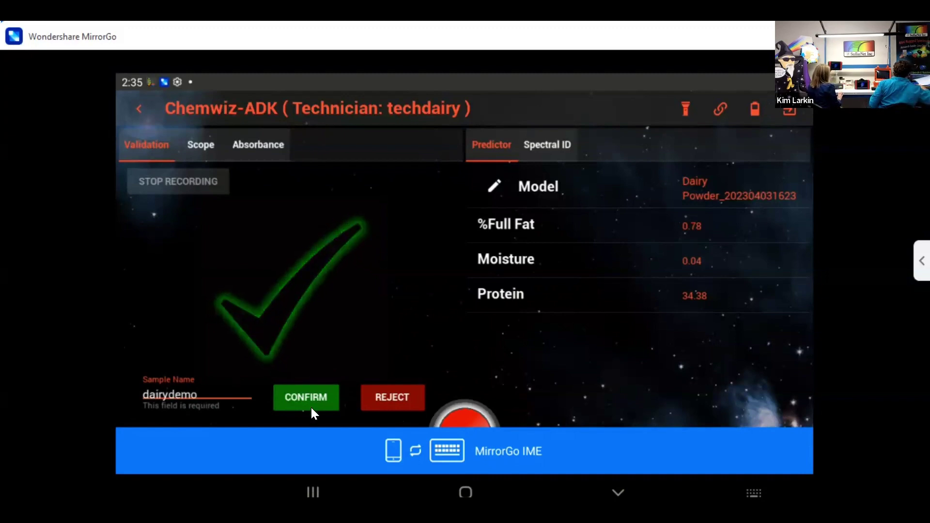
left_click(311, 409)
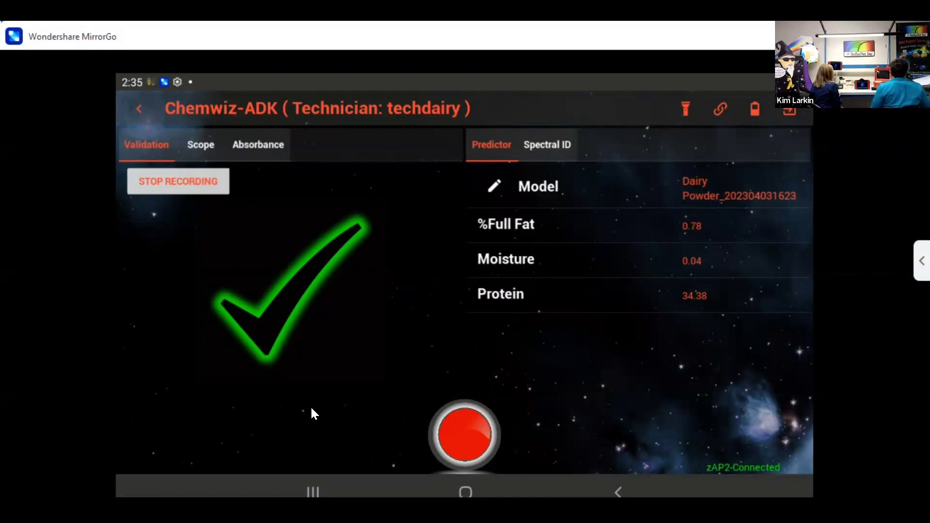
Scan the second powder (3.5 fat, 0.21 moisture, 33.34 protein) and confirm it as Dairy2.
left_click(455, 419)
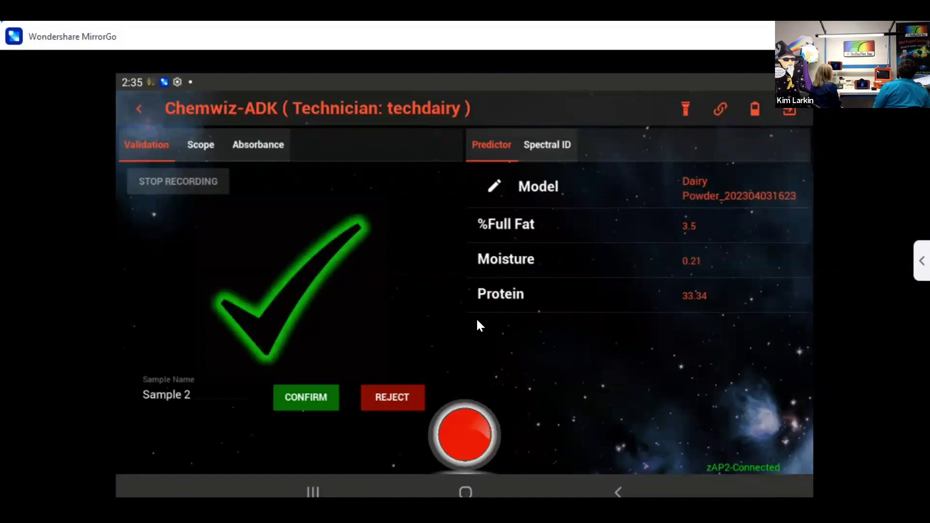
left_click(204, 392)
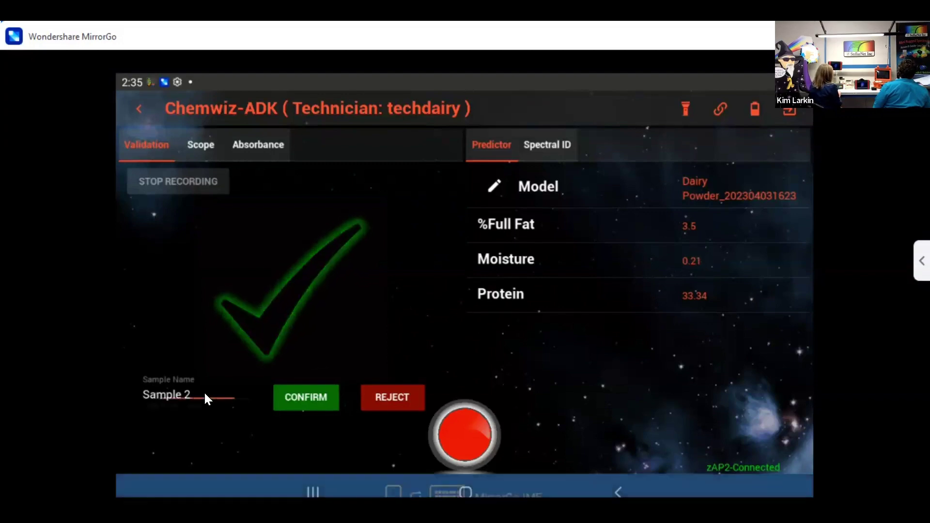
key("BackSpace")
key("BackSpace")
key("BackSpace")
key("BackSpace")
key("BackSpace")
key("BackSpace")
key("BackSpace")
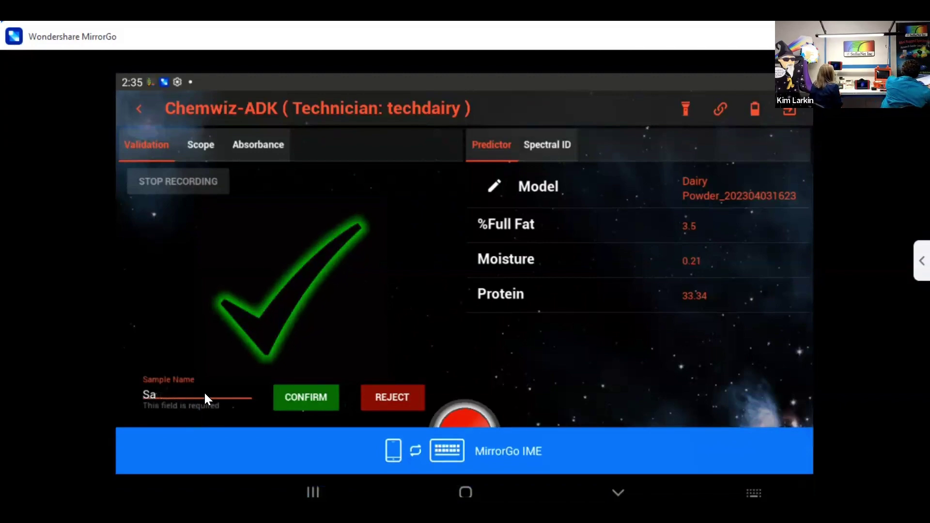
type("Dairy2")
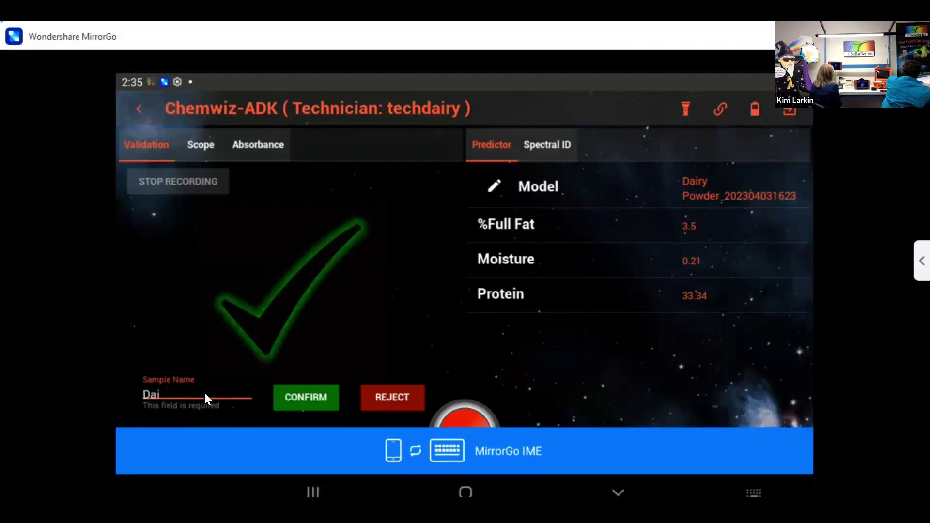
left_click(298, 394)
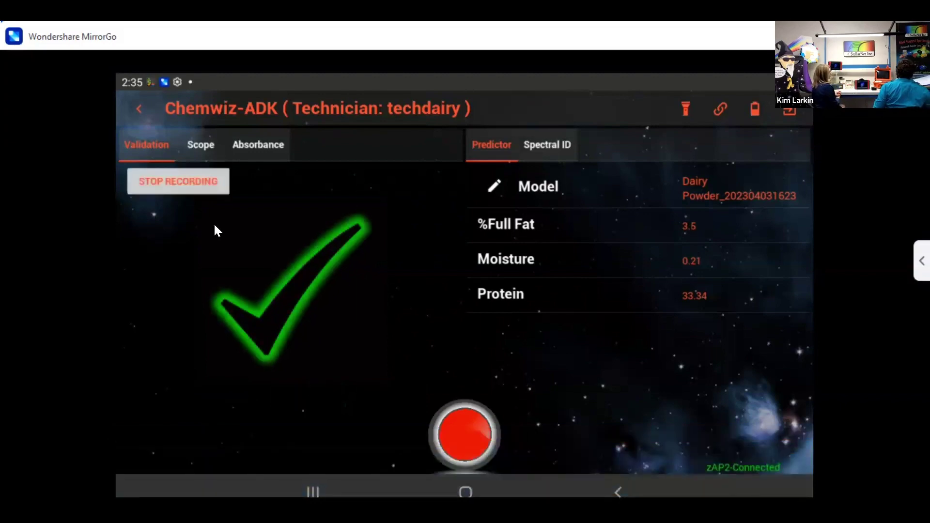
Stop recording and open the generated _Report PDF listing dairydemo and Dairy2 in X-plore.
left_click(187, 182)
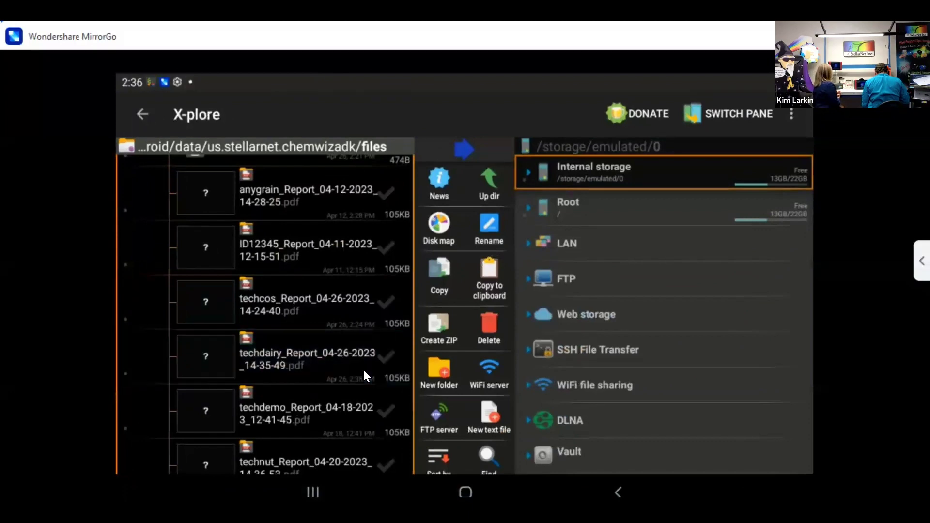
left_click(363, 375)
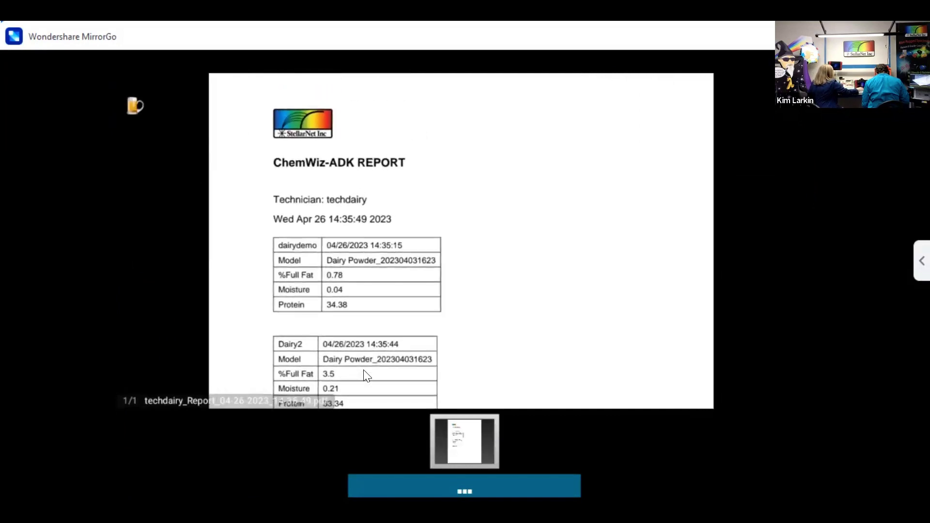
scroll(367, 376, "down", 2)
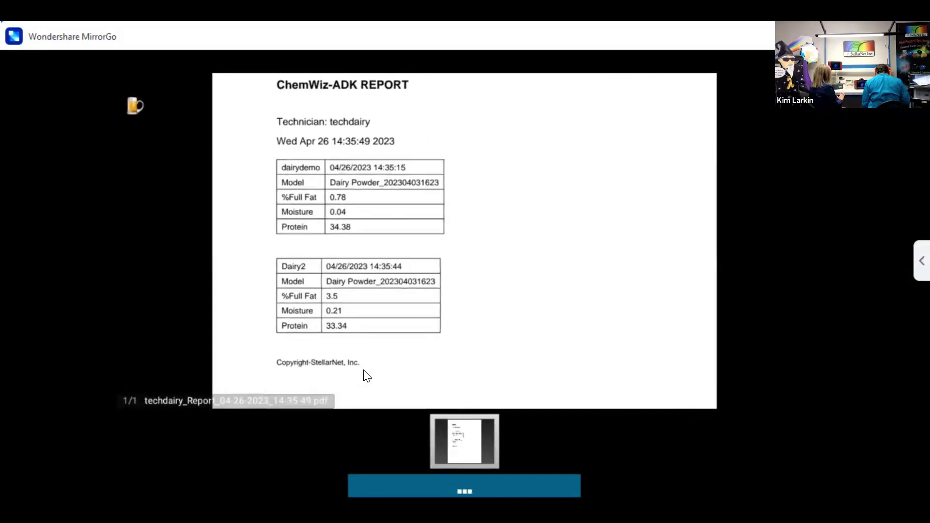